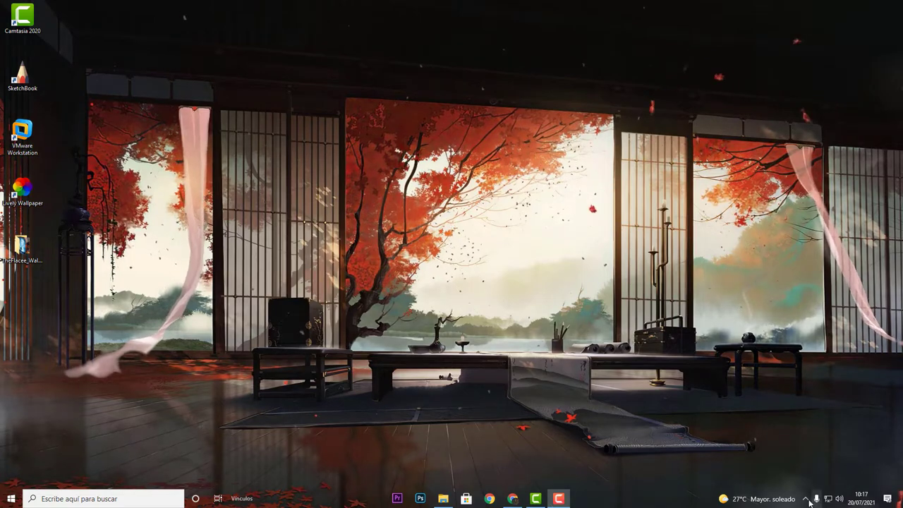
Step: Open the running Lively Wallpaper library window and move it aside to reveal more of the desktop
left_click(805, 499)
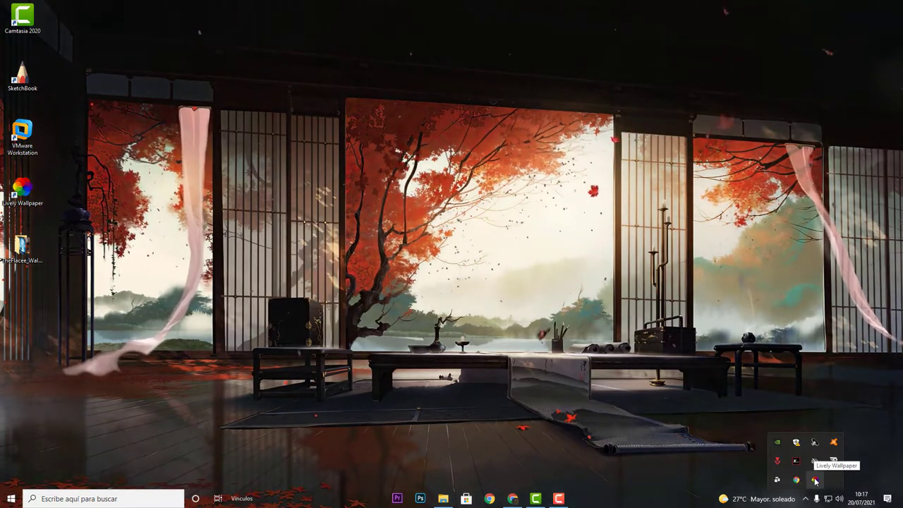
left_click(815, 479)
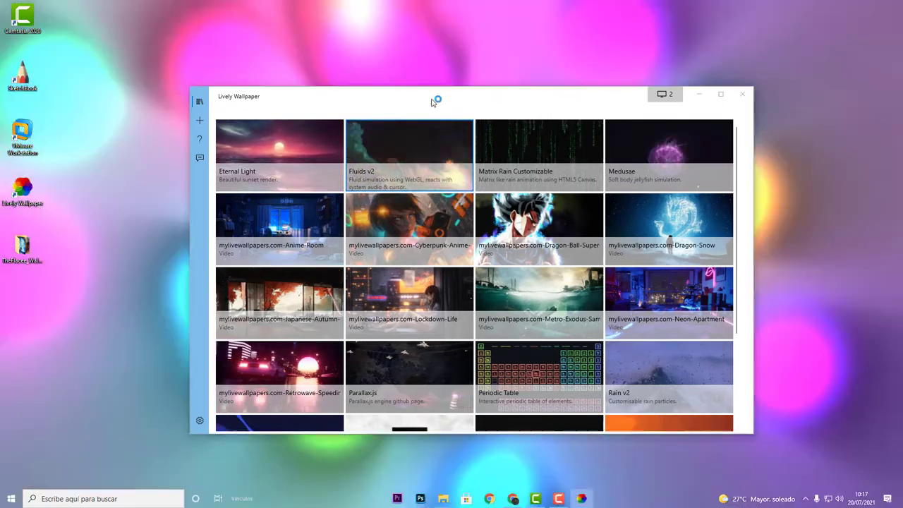
left_click_drag(433, 101, 630, 121)
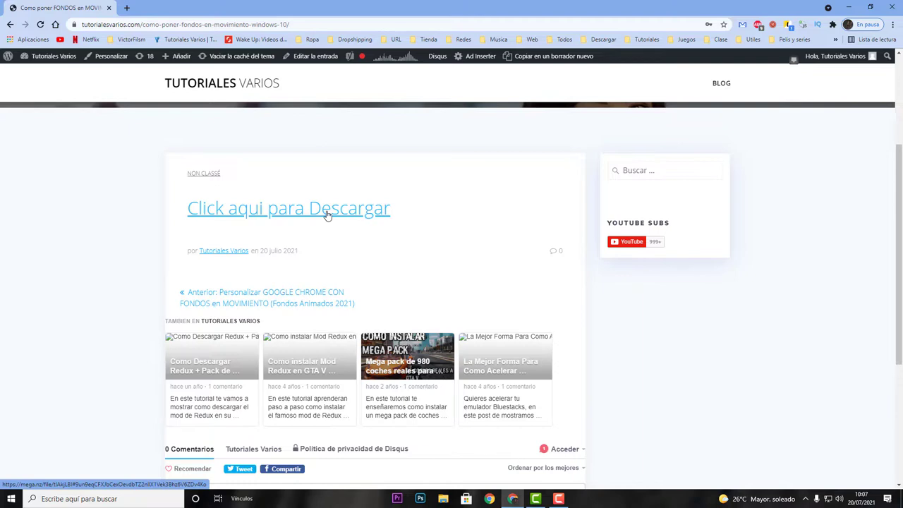
Step: Follow the "Click aqui para Descargar" link in the blog post and start downloading Fondos de pantalla Animados.rar from MEGA
scroll(346, 248, "up", 1)
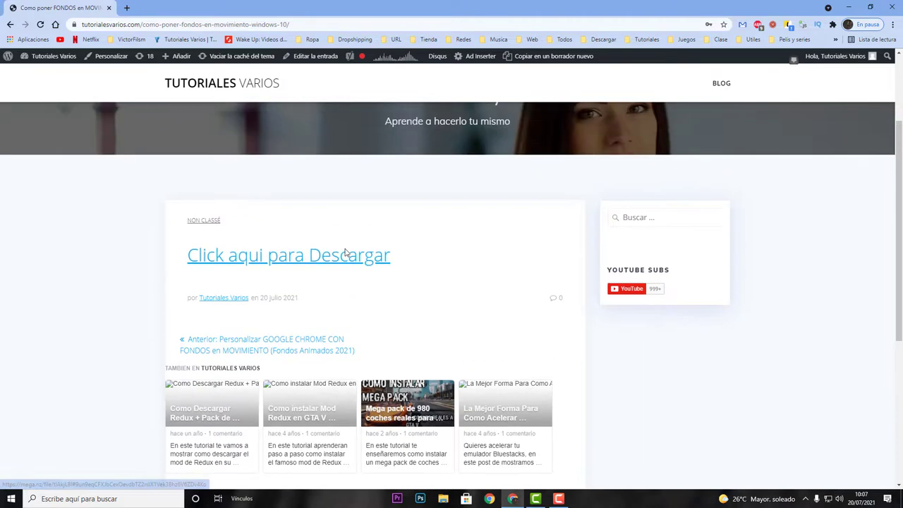
scroll(342, 247, "down", 2)
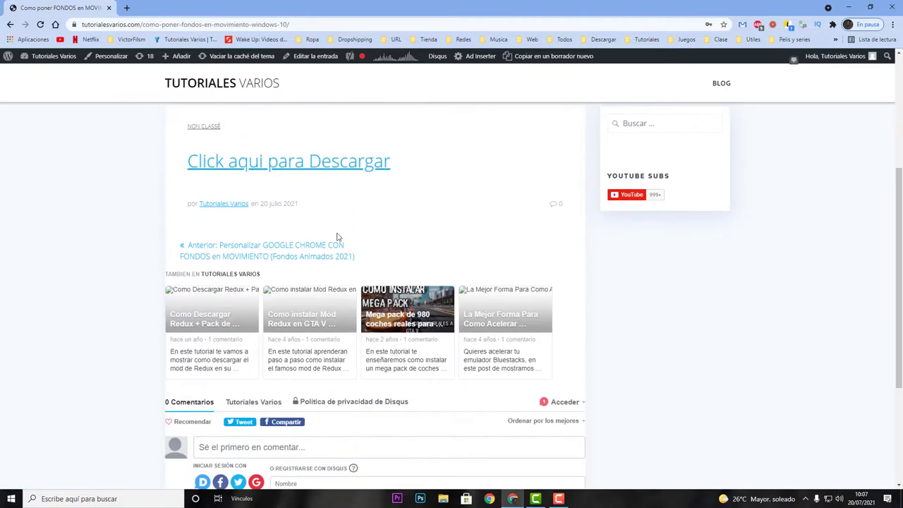
left_click(312, 168)
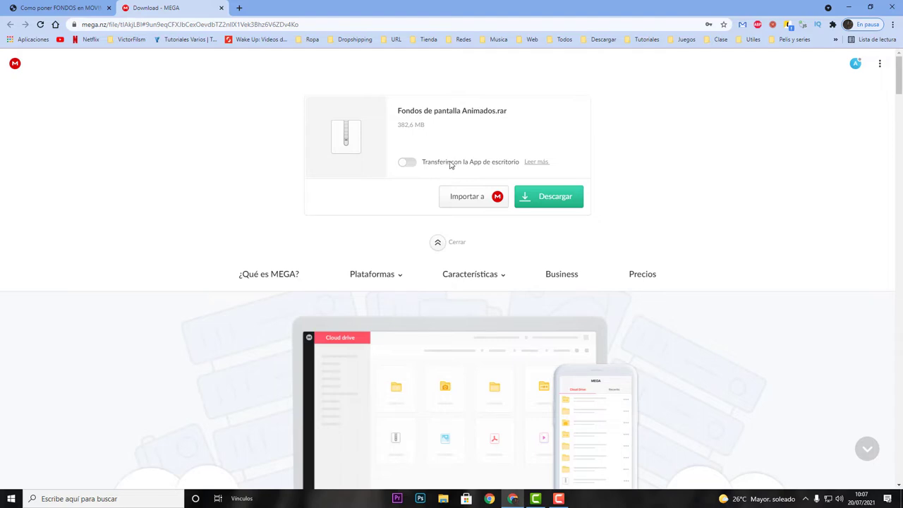
left_click(540, 202)
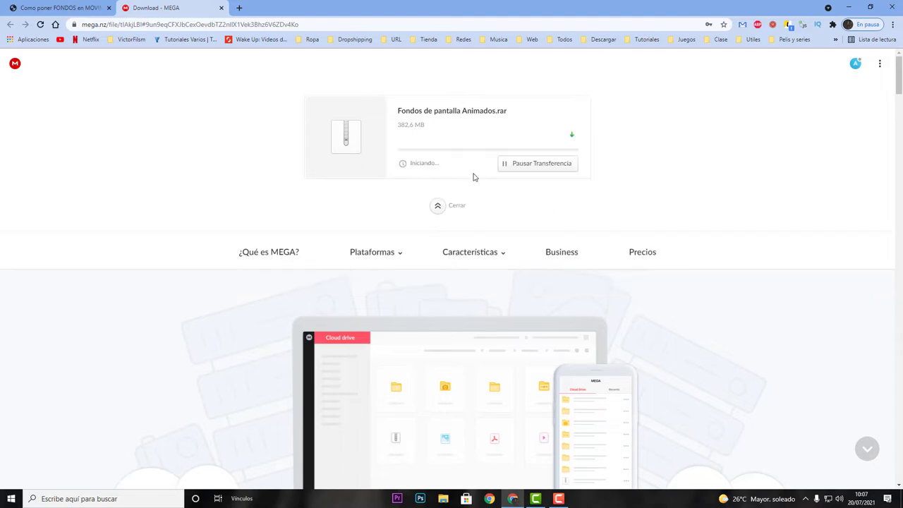
Step: Save the downloaded archive as Fondos de pantalla Animados in the Escritorio folder
left_click(141, 76)
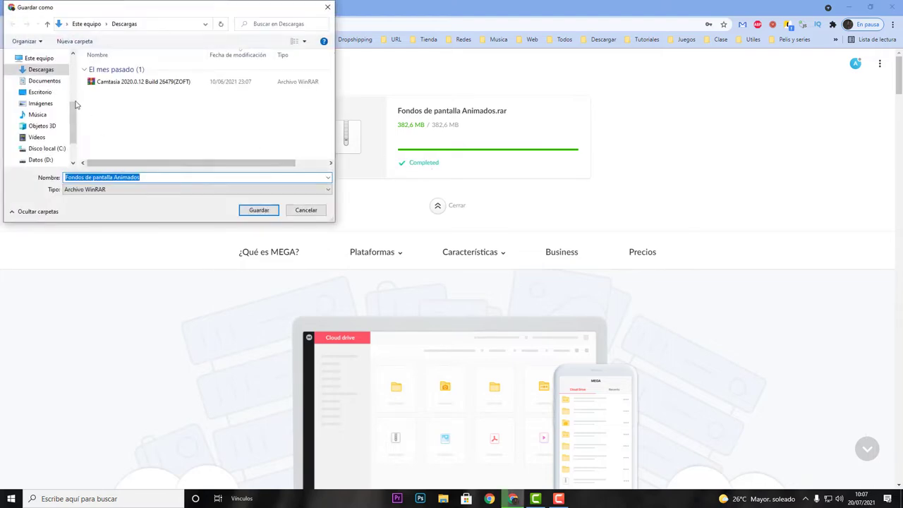
left_click(40, 91)
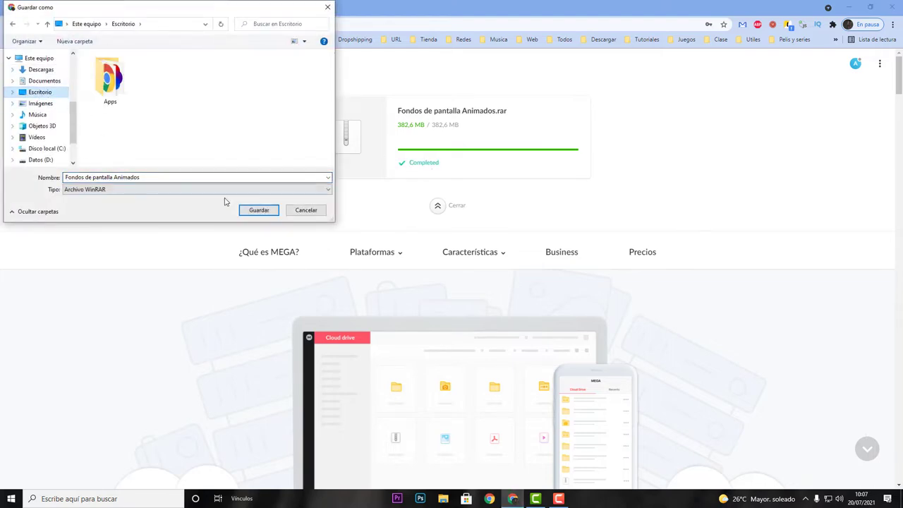
left_click(258, 210)
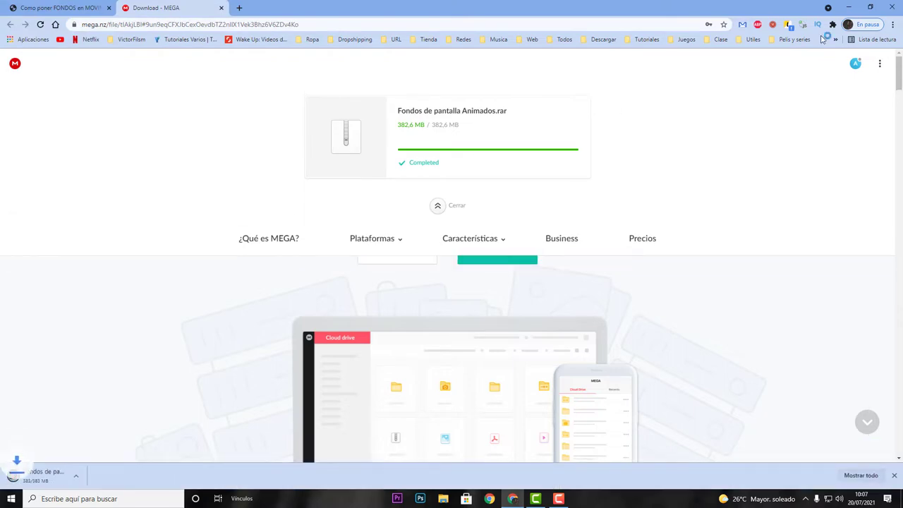
Step: Minimize the browser and extract the Fondos de pantalla Animados archive directly onto the desktop
left_click(848, 7)
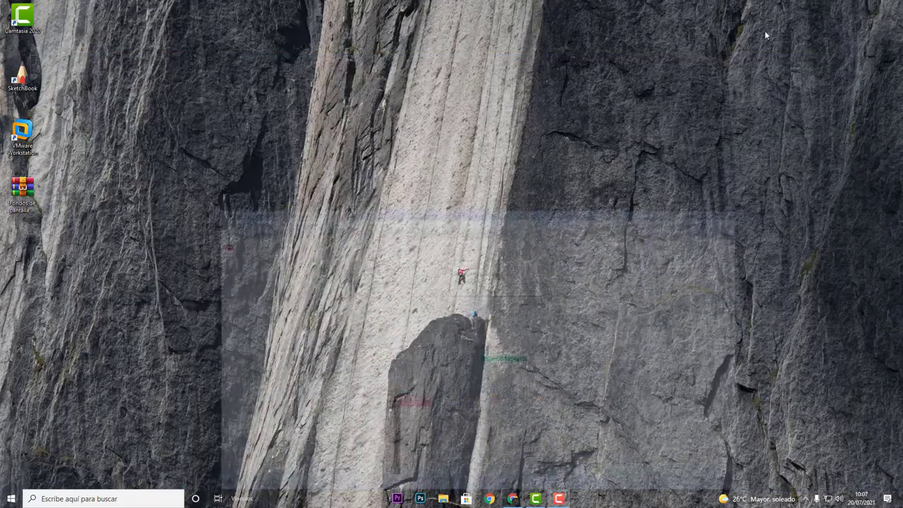
right_click(568, 139)
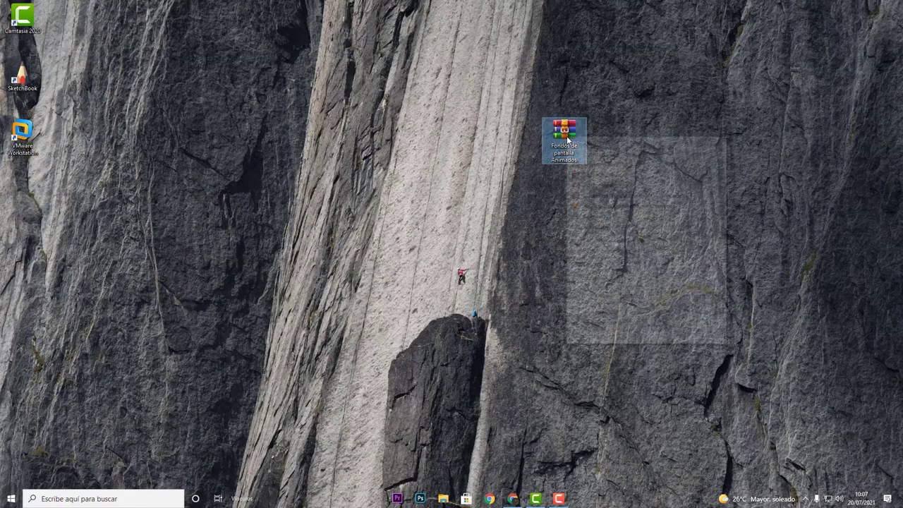
left_click(674, 90)
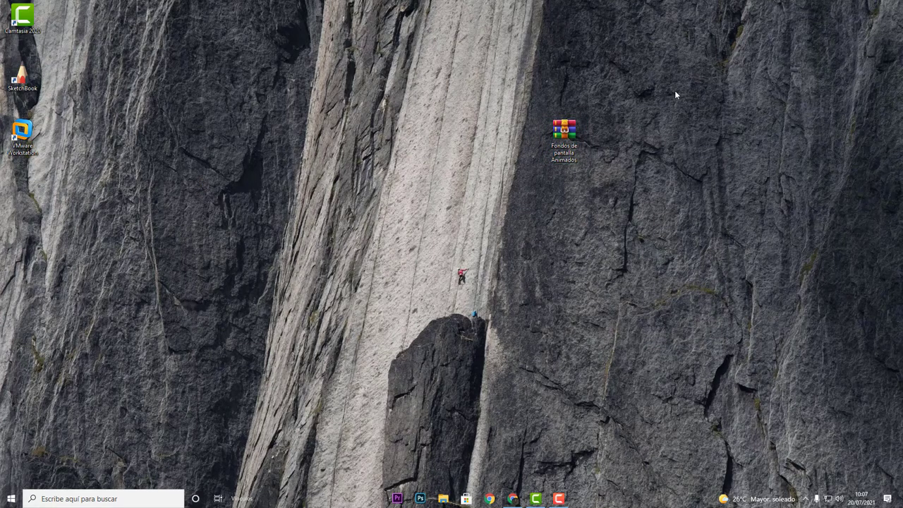
right_click(571, 138)
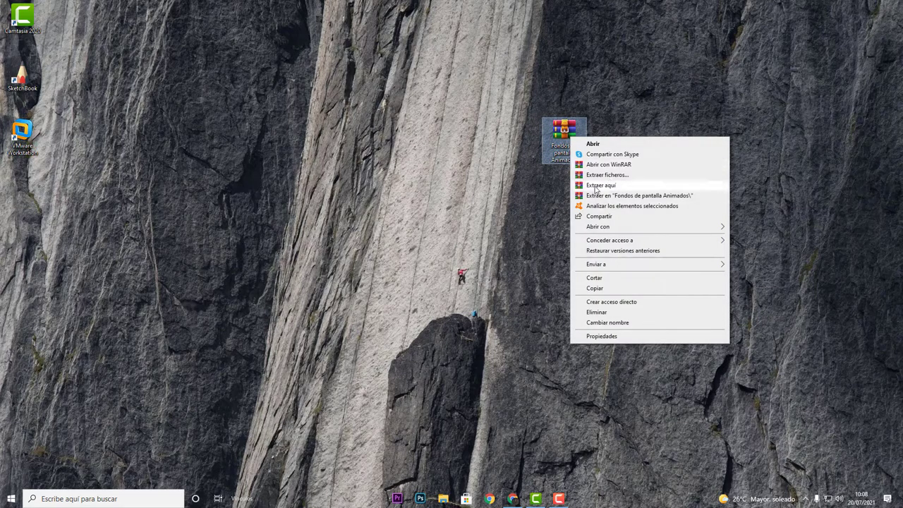
left_click(596, 187)
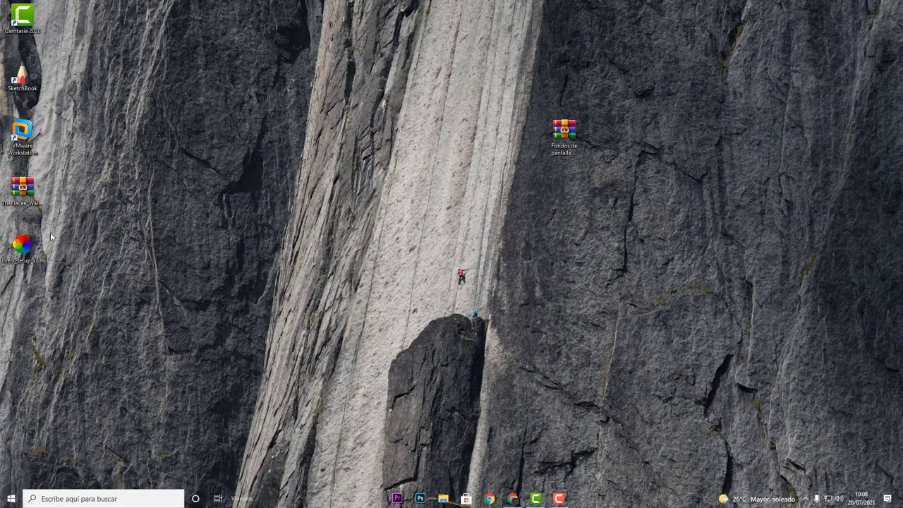
Step: Delete the Fondos de pantalla Animados archive and move the two extracted files to the open area of the desktop
left_click_drag(497, 125, 636, 156)
key("Delete")
left_click_drag(24, 174, 553, 261)
left_click(570, 247)
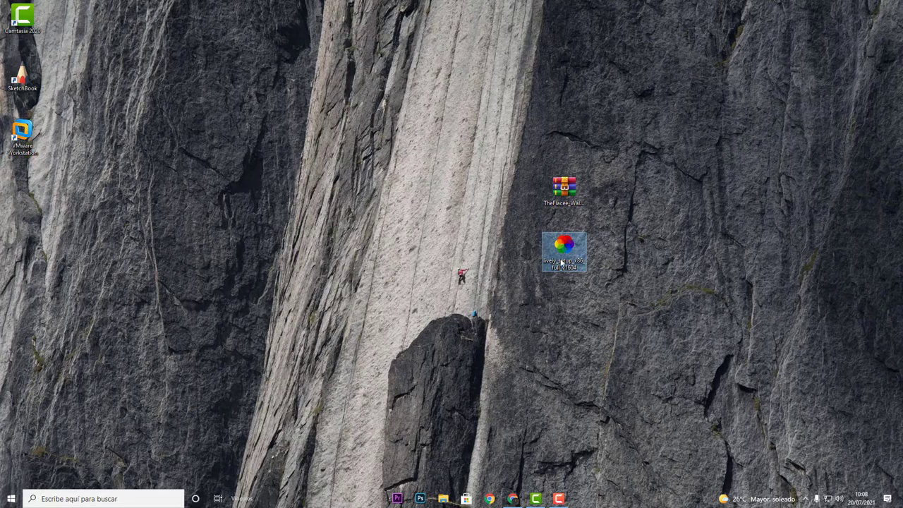
Step: Launch the Lively setup file, choose installation for all users and accept Español as the installation language
left_click(550, 203)
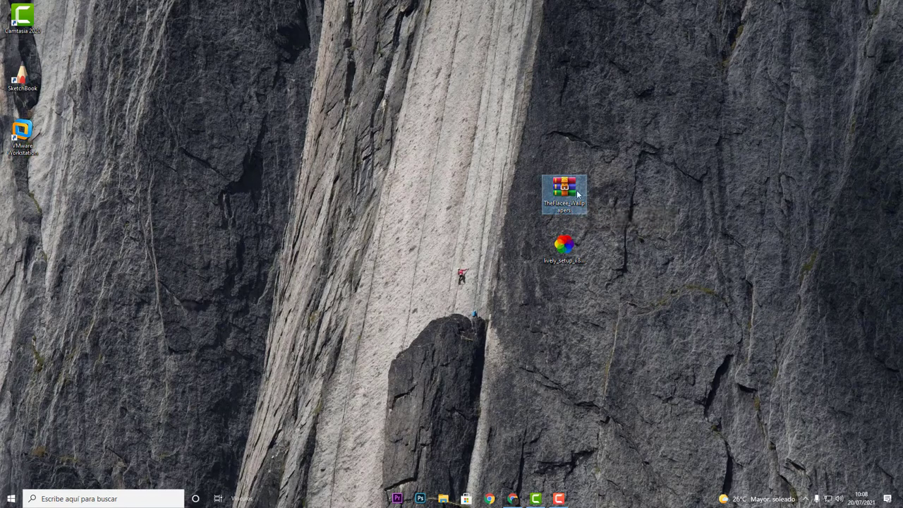
left_click(564, 248)
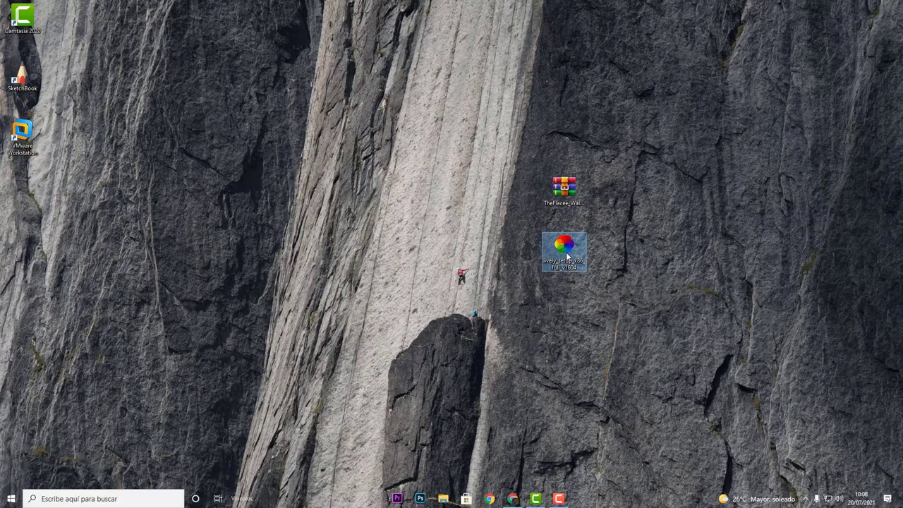
double_click(566, 255)
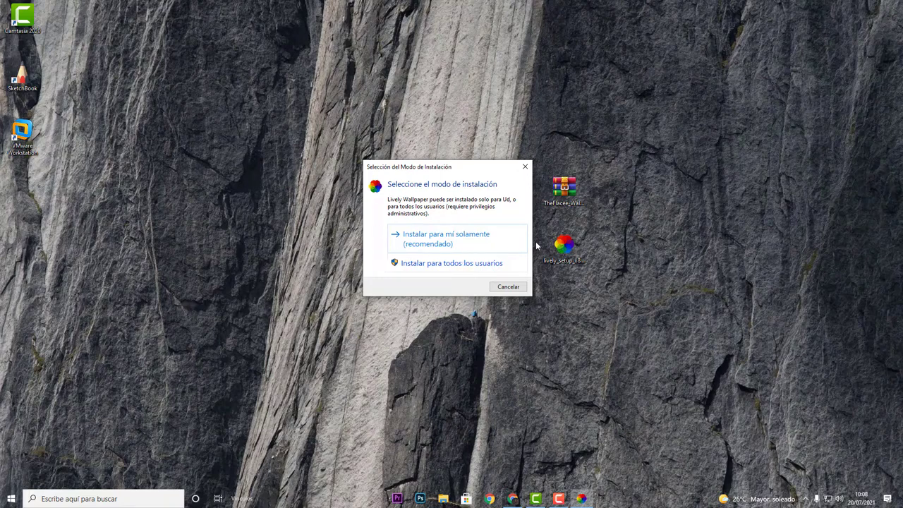
left_click(444, 266)
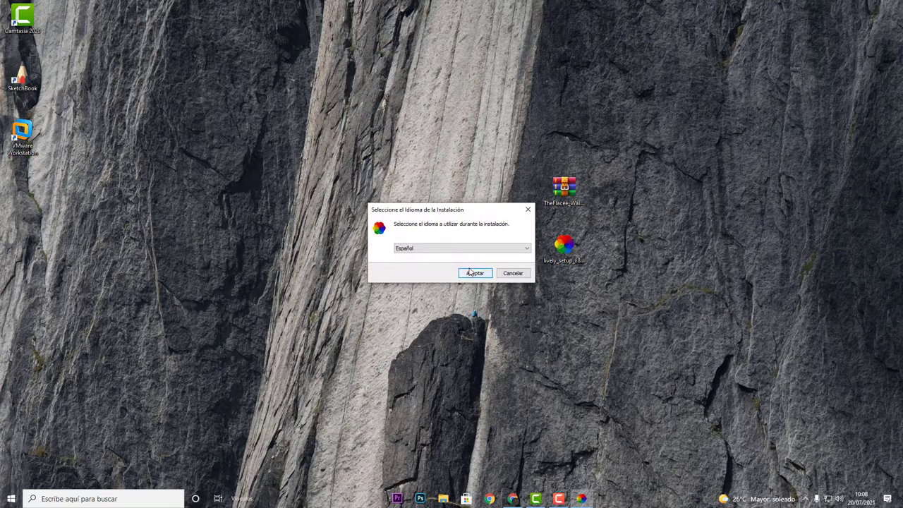
left_click(474, 275)
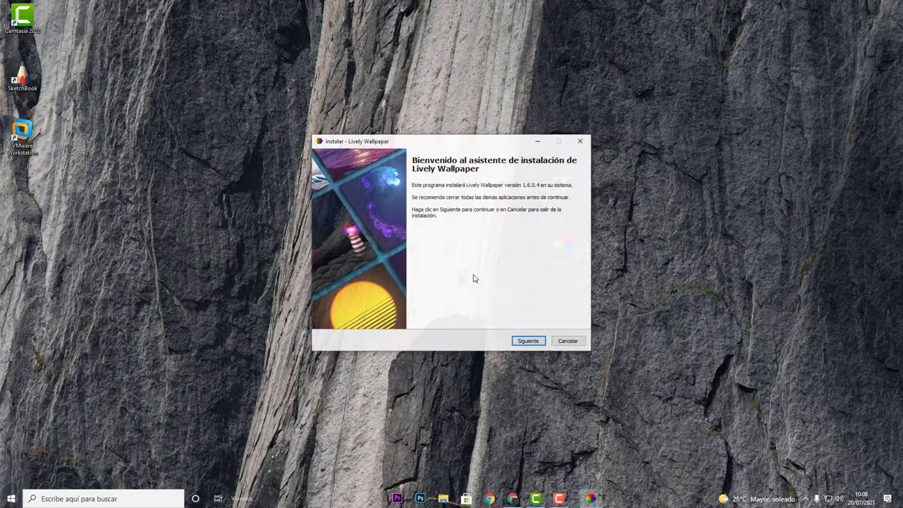
Step: Install Lively Wallpaper with the proposed folder, desktop shortcut and Windows startup options, and finish with the program set to run
left_click(527, 342)
left_click(525, 343)
left_click(528, 343)
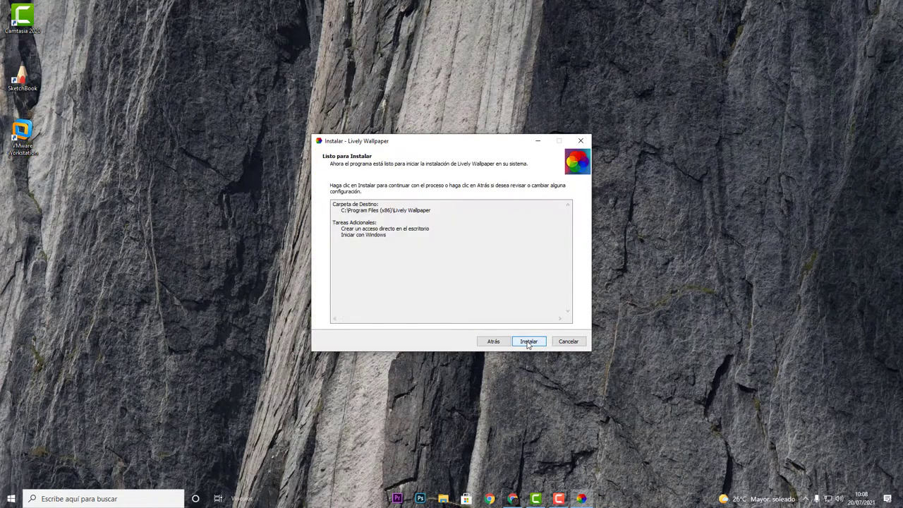
left_click(528, 342)
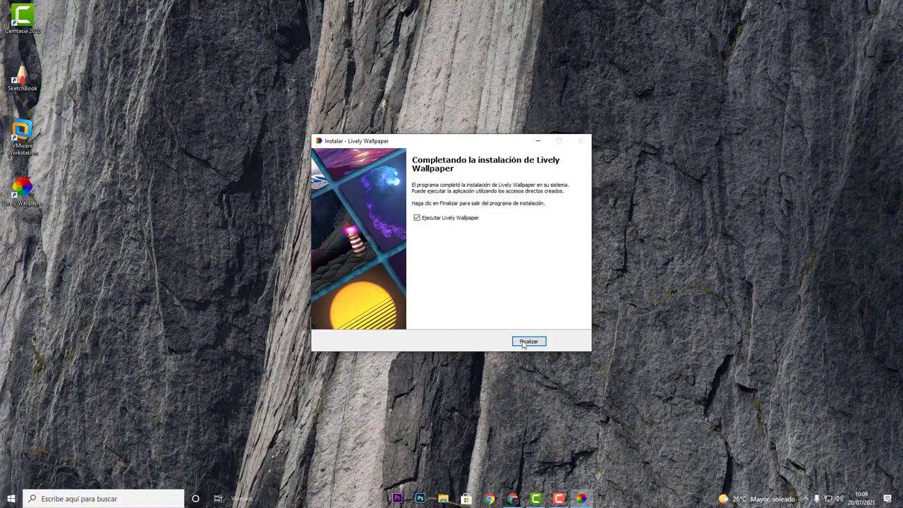
left_click(528, 342)
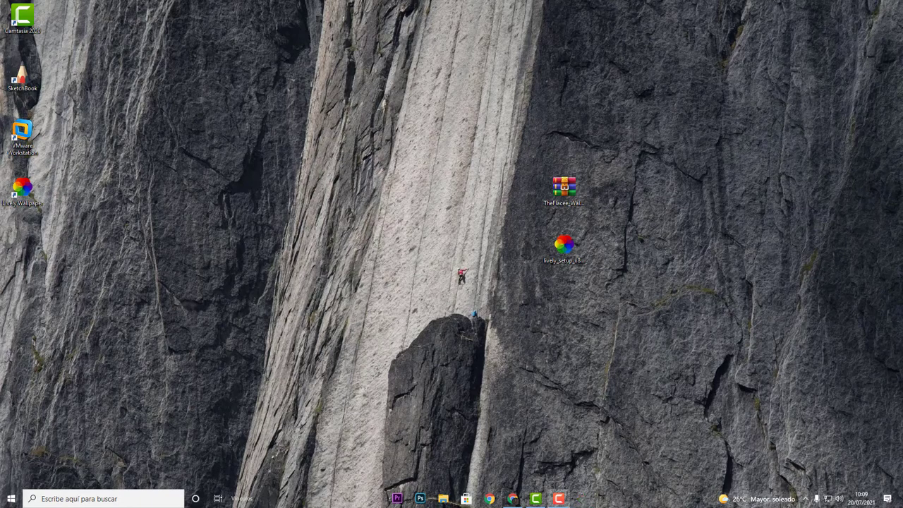
Step: Proceed through the Lively Setup welcome wizard and move the Lively tray icon into the hidden notification icons
left_click(794, 498)
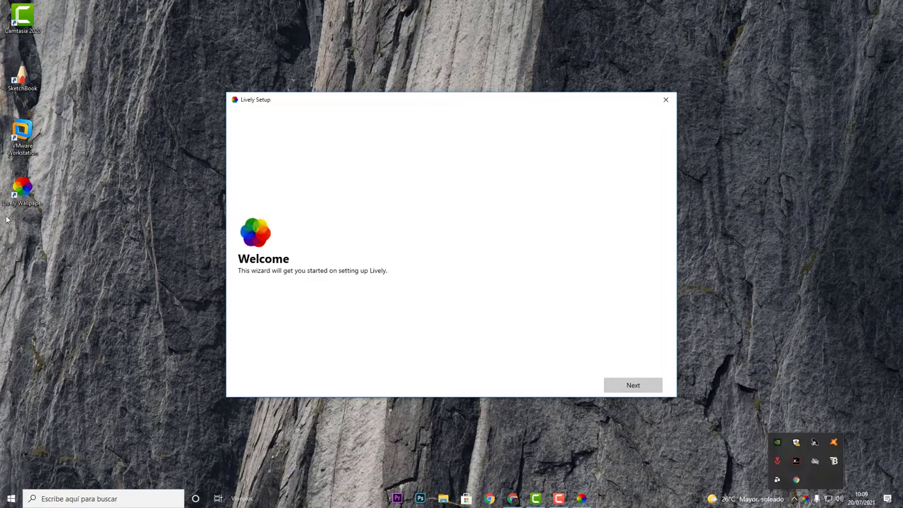
left_click(597, 256)
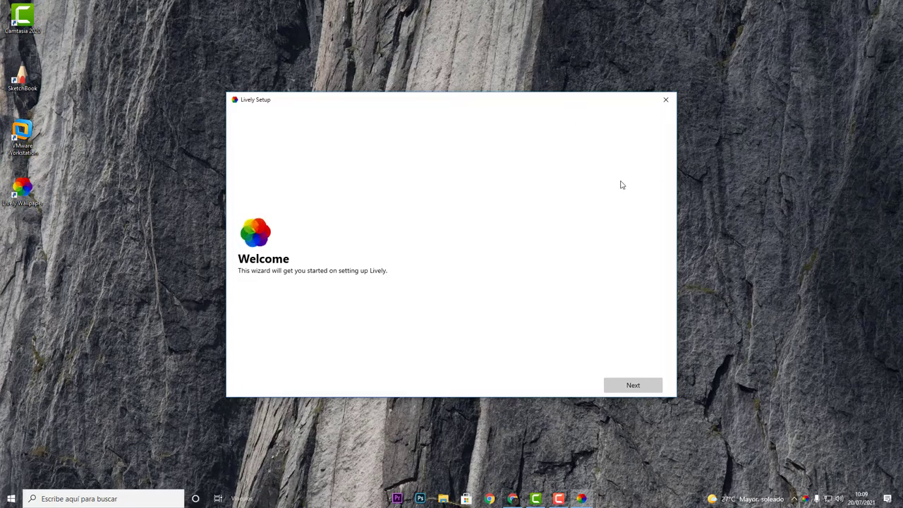
left_click(634, 386)
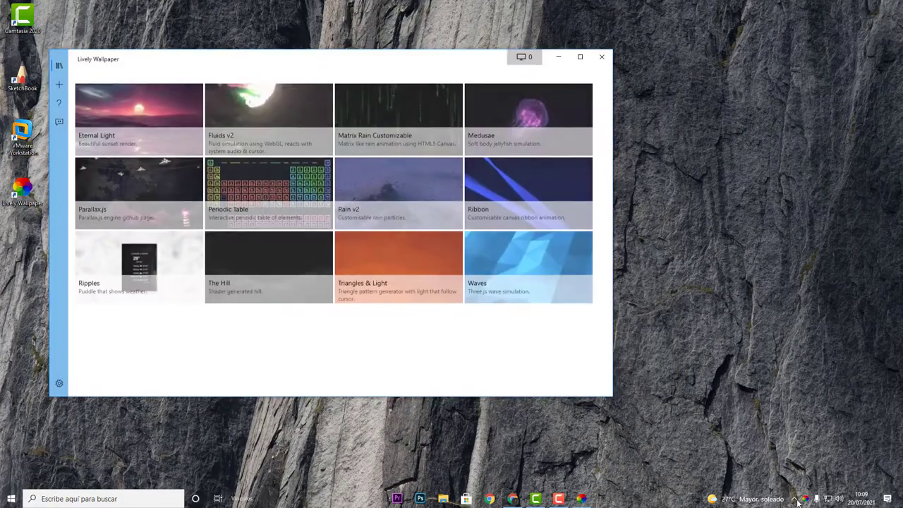
left_click(805, 498)
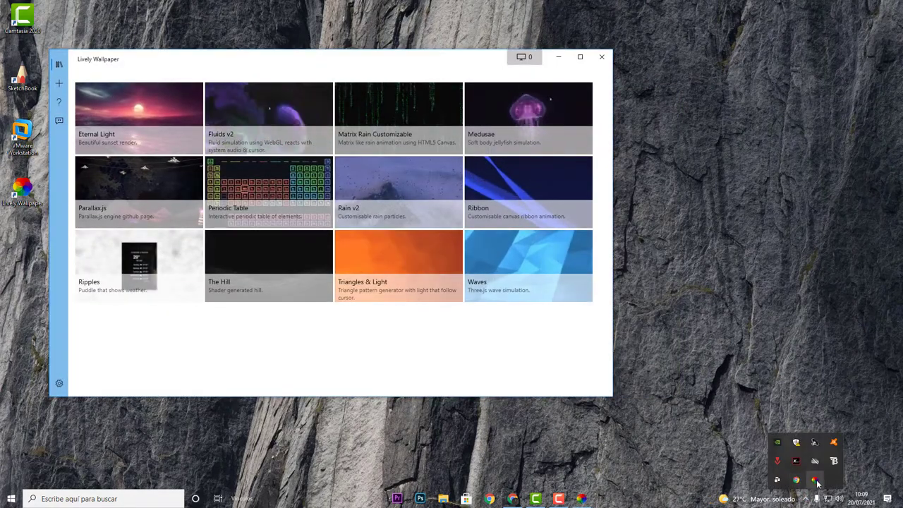
Step: Apply the Eternal Light wallpaper from the Lively library and move the window aside to reveal the desktop
left_click_drag(347, 59, 470, 73)
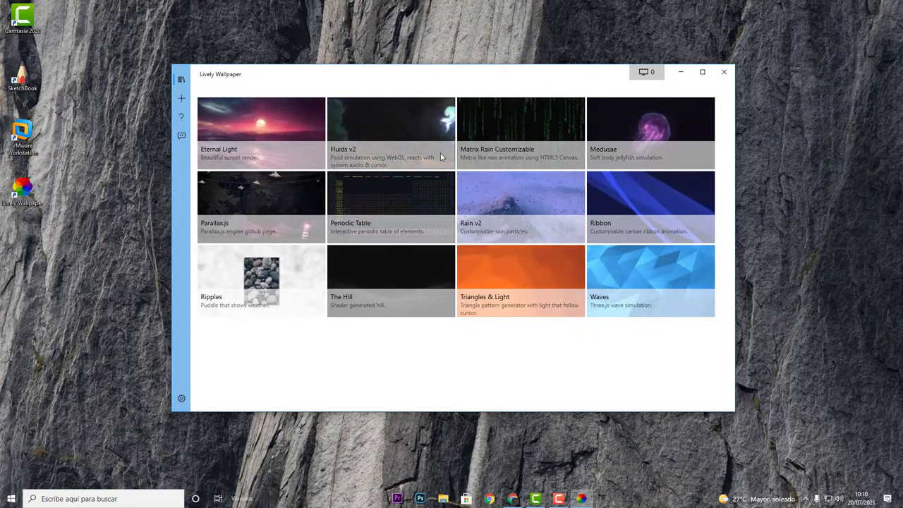
left_click(270, 124)
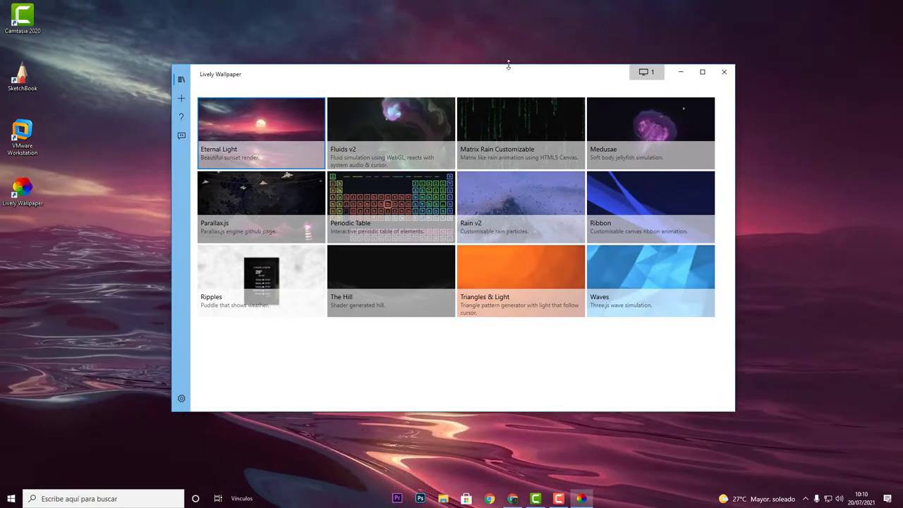
left_click_drag(506, 71, 800, 115)
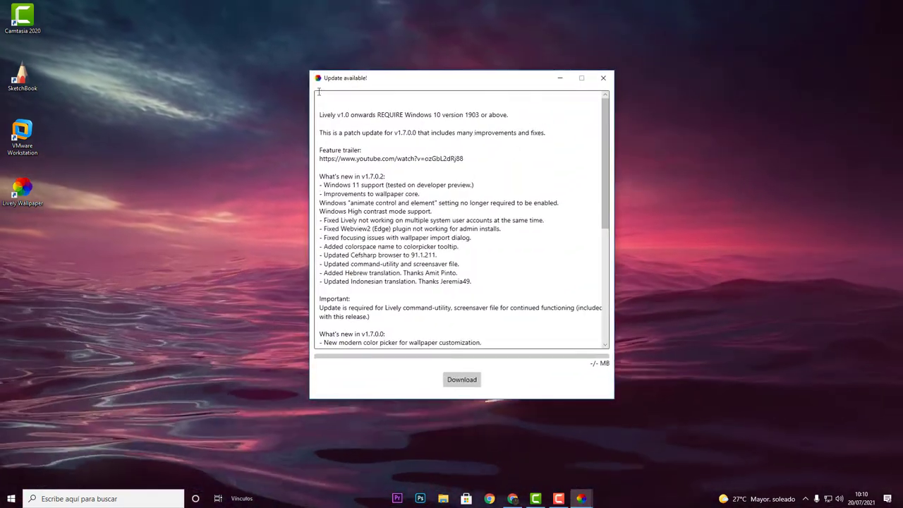
Step: Move the Lively update window and close it without downloading the update
left_click_drag(331, 80, 375, 81)
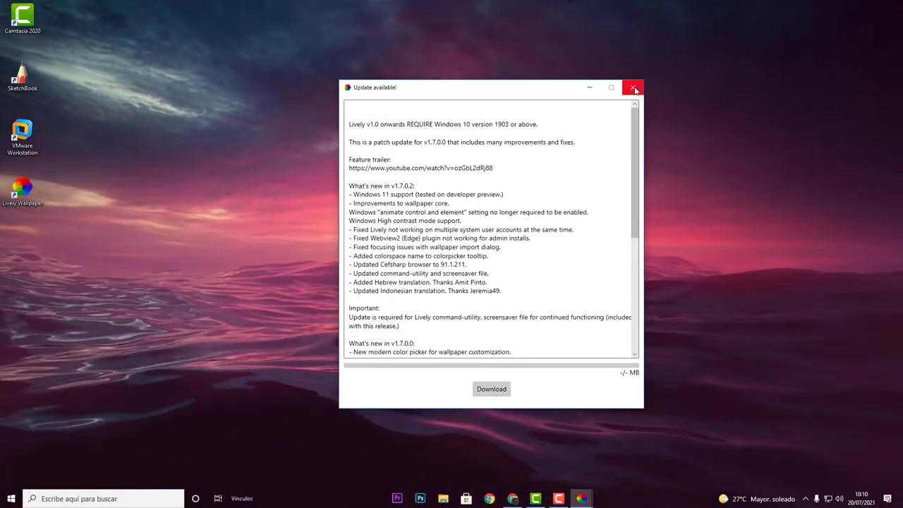
left_click(645, 81)
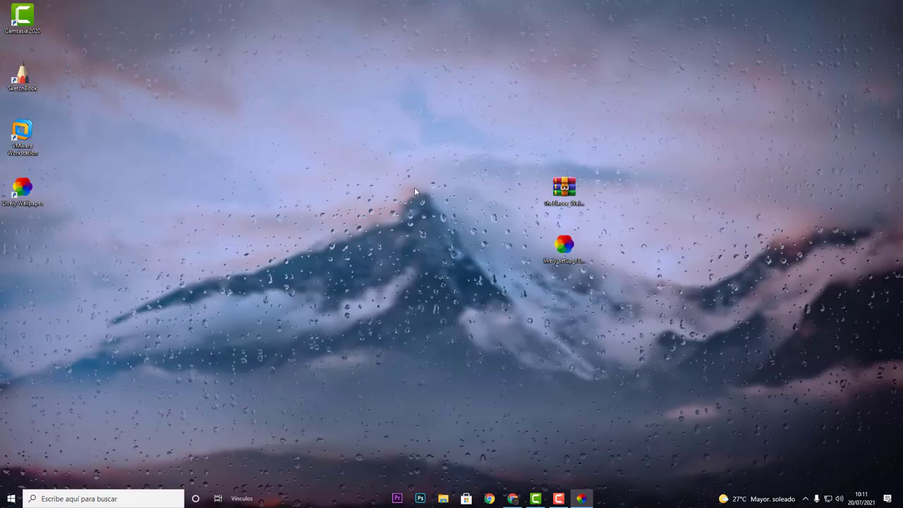
left_click_drag(333, 262, 657, 400)
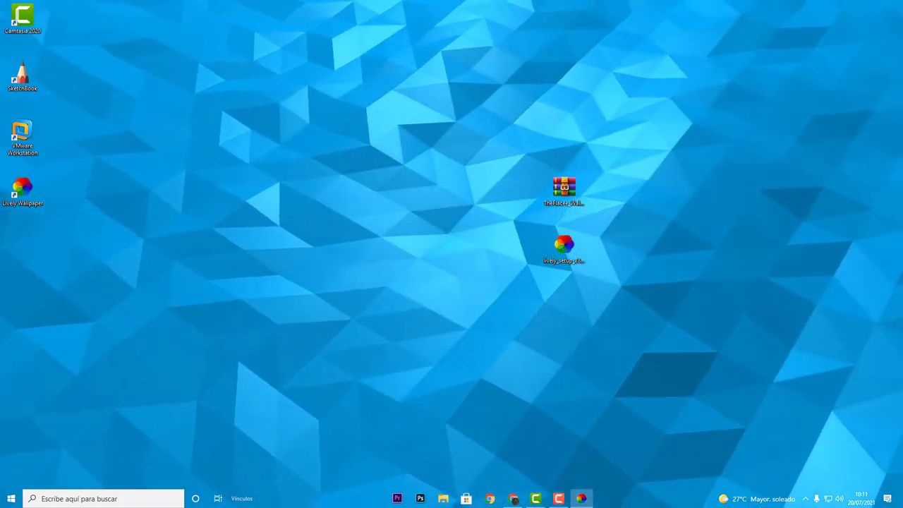
Step: Extract the TheFlacee_Wallpapers archive on the desktop into its own TheFlacee_Wallpapers folder
left_click(553, 189)
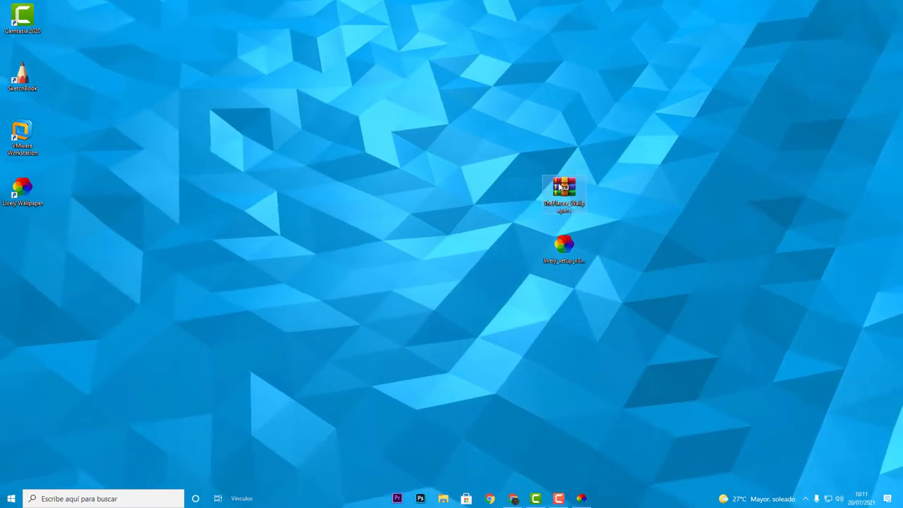
right_click(564, 191)
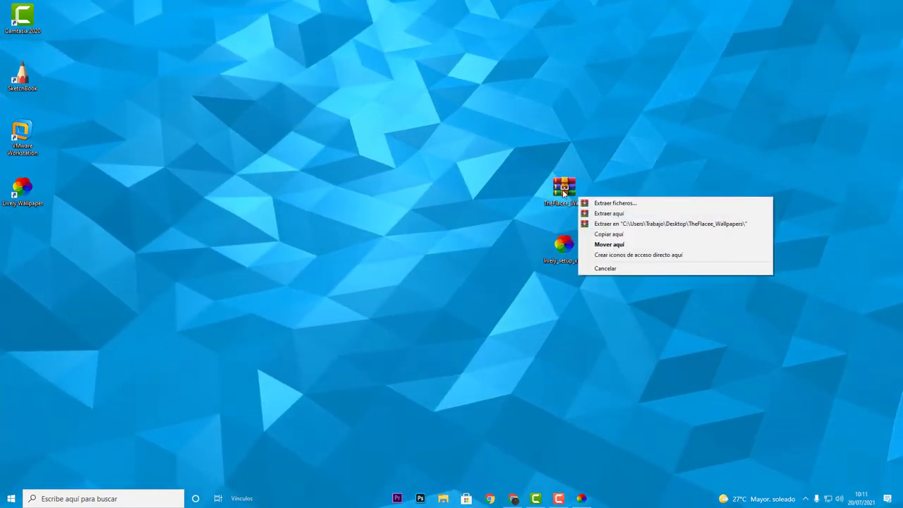
key("Escape")
right_click(564, 192)
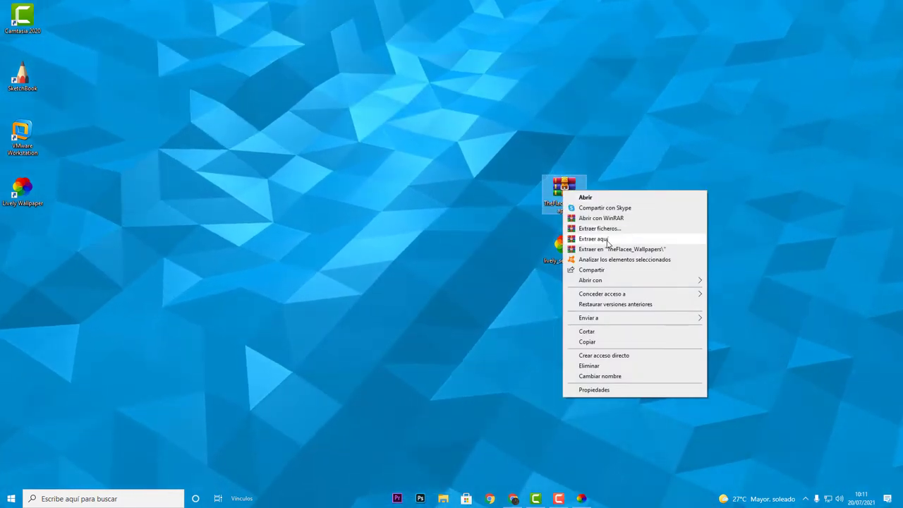
left_click(639, 249)
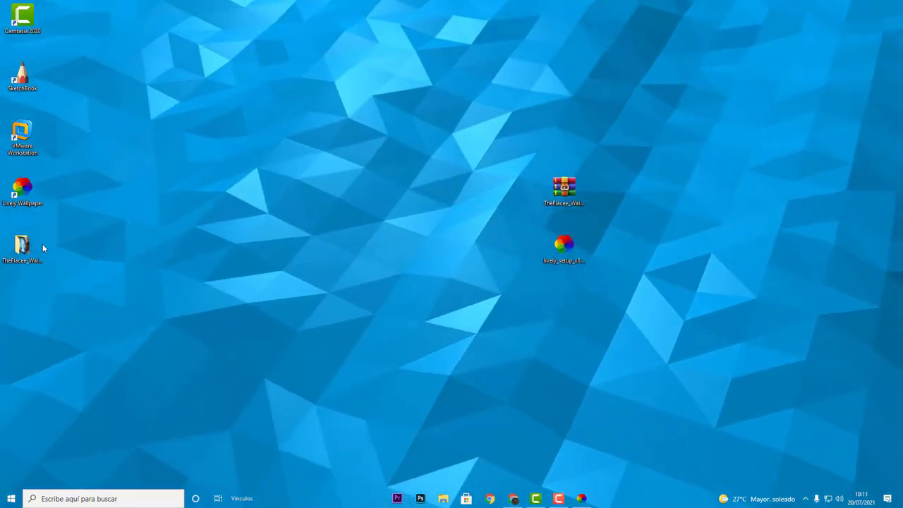
Step: Move the extracted TheFlacee_Wallpapers folder to open desktop space, open it, and place its window side by side with Lively Wallpaper
left_click_drag(25, 247, 341, 134)
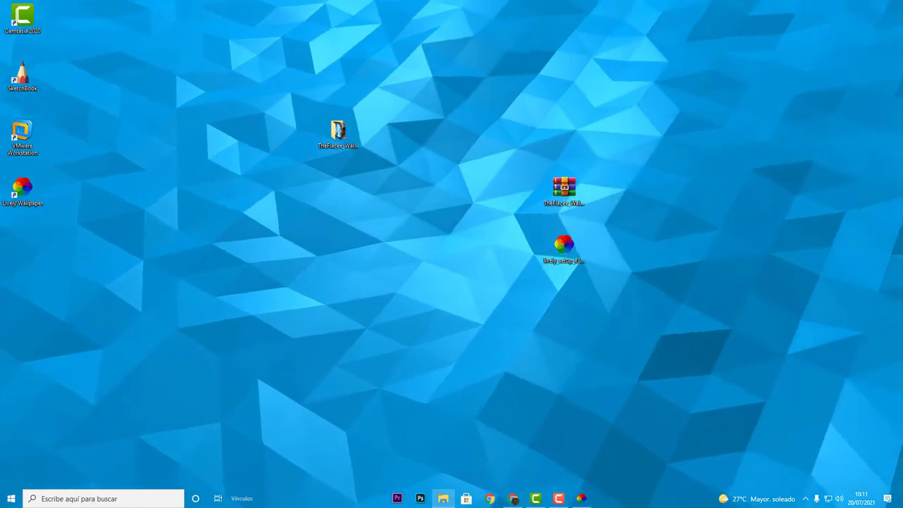
double_click(339, 131)
left_click_drag(317, 49, 4, 134)
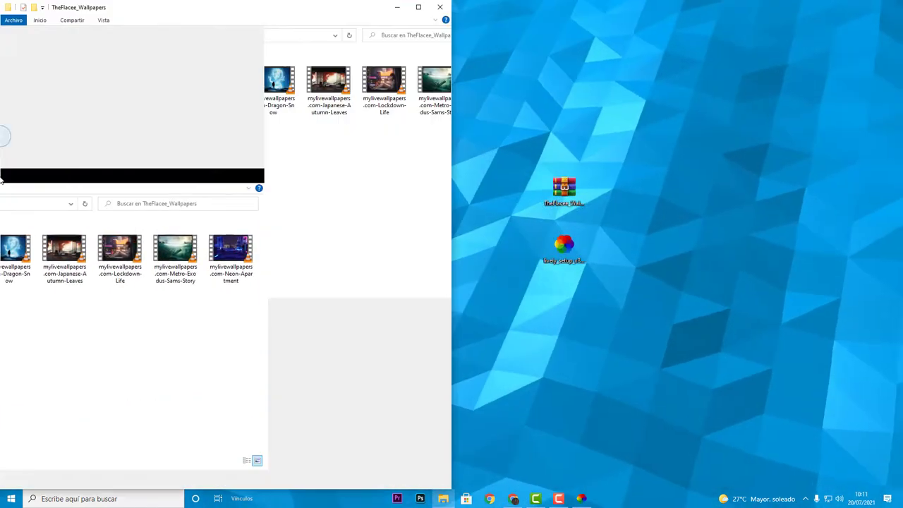
left_click(562, 179)
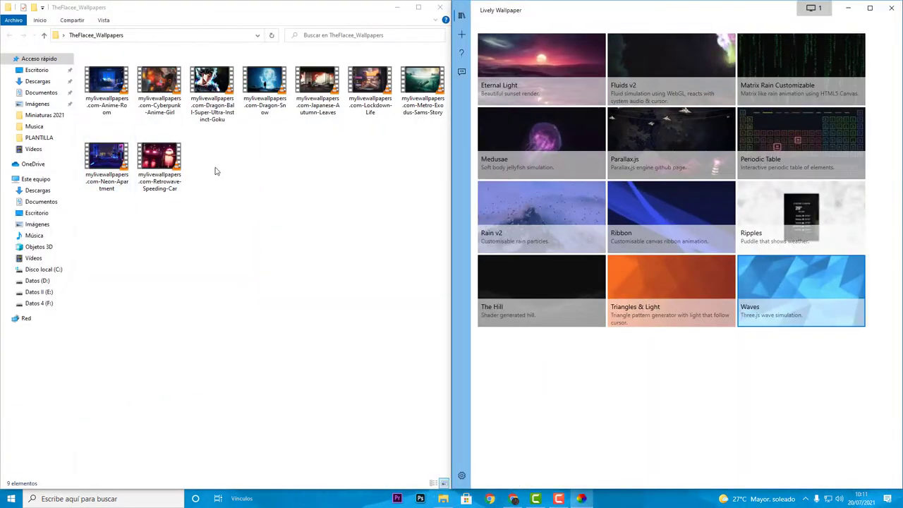
Step: Add all nine videos from the TheFlacee_Wallpapers folder to the Lively library with Create Preview enabled, confirming their library details
key("ctrl+a")
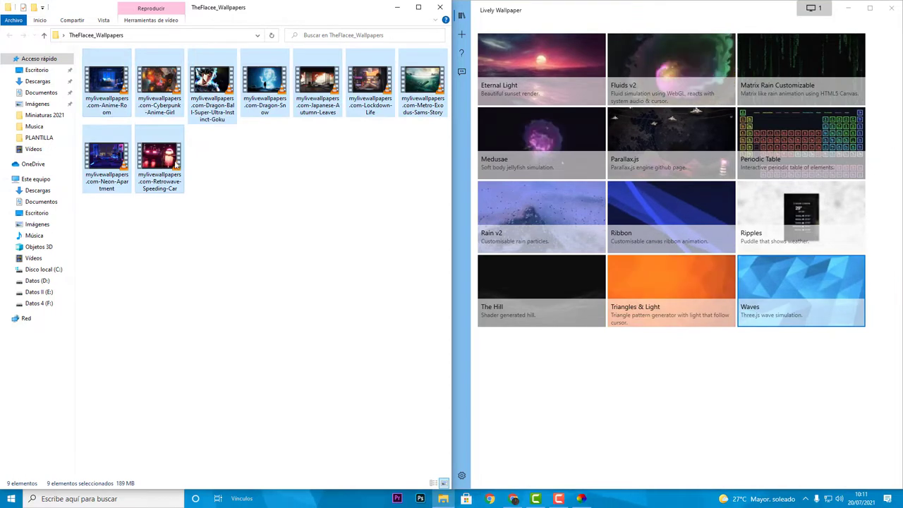
left_click_drag(159, 88, 722, 377)
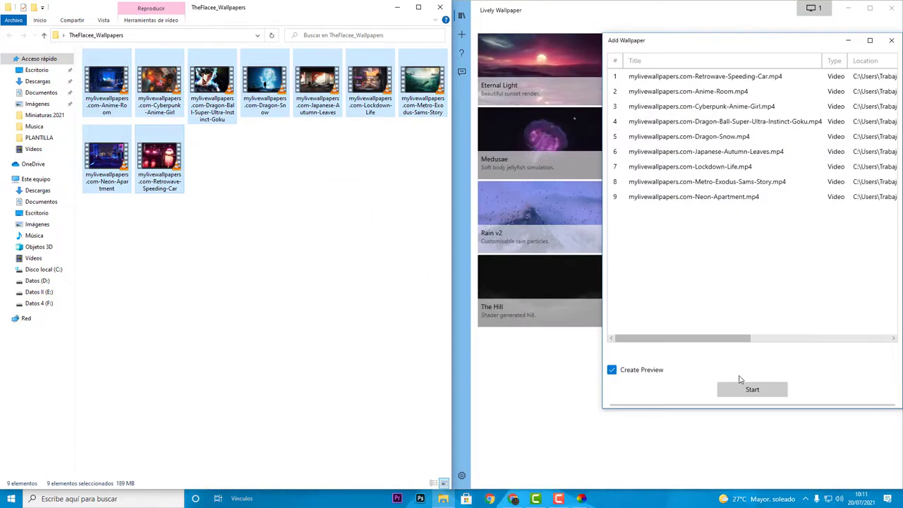
left_click(751, 389)
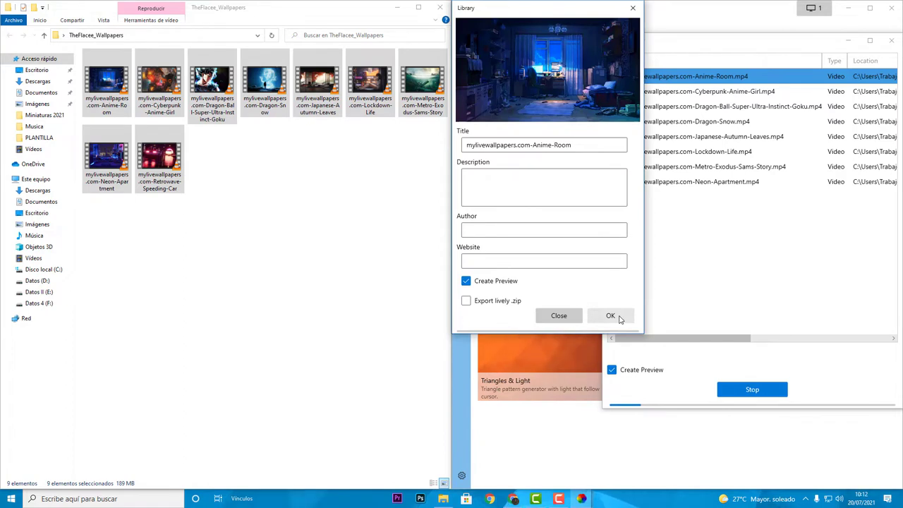
left_click(619, 319)
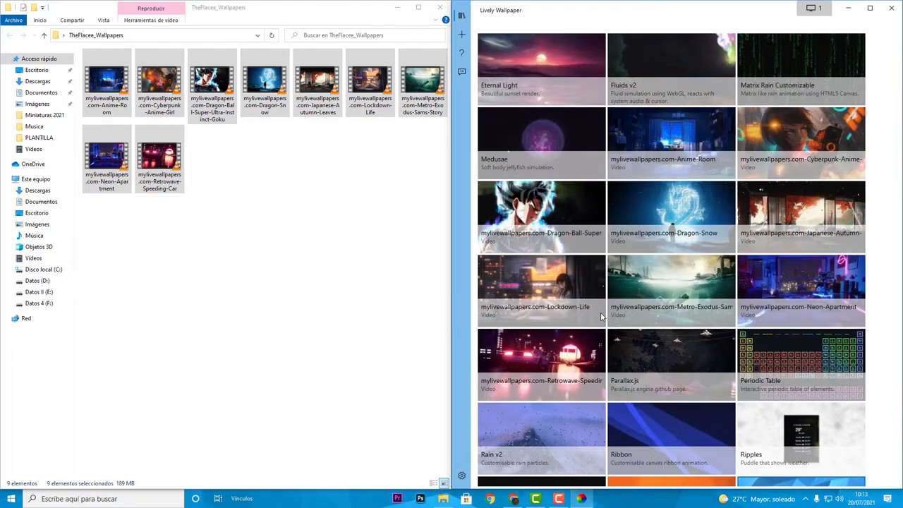
Step: Apply the Retrowave-Speeding-Car video wallpaper from the Lively library and clear the folder window away to reveal the desktop
scroll(613, 297, "down", 2)
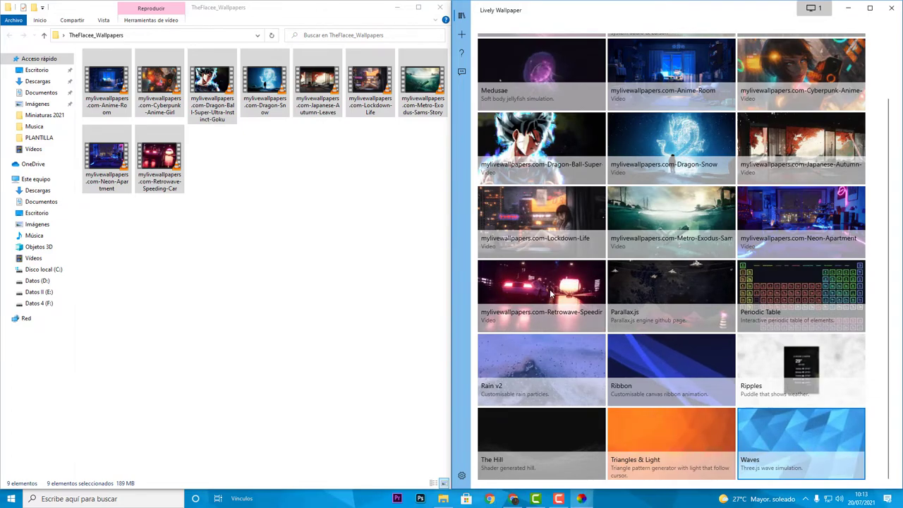
left_click(591, 296)
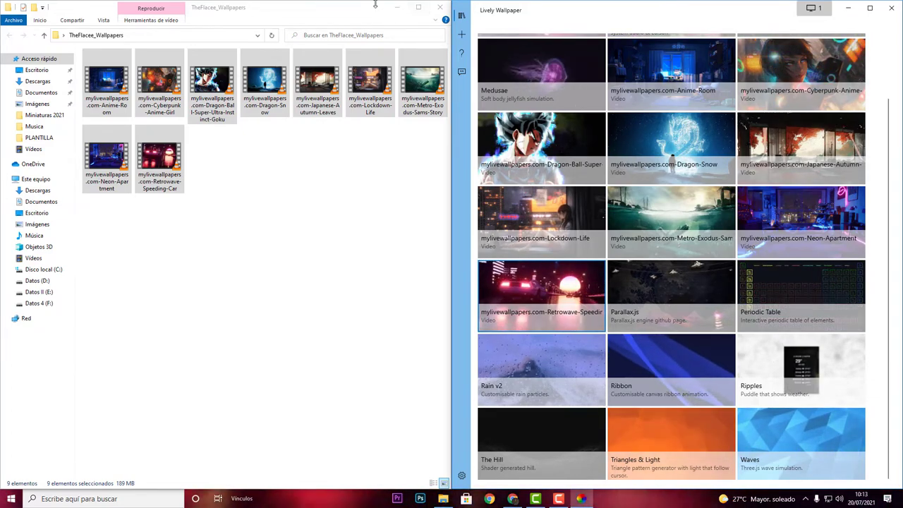
left_click(397, 7)
left_click(891, 7)
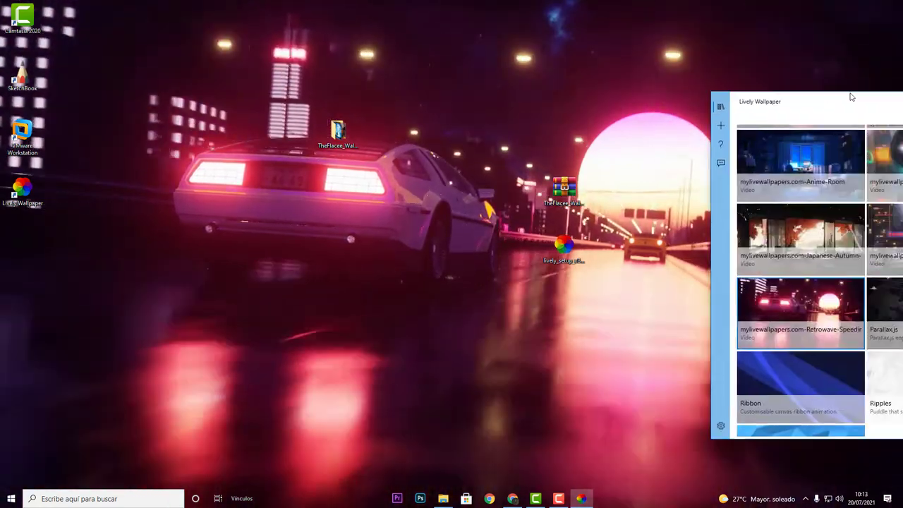
Step: Review the audio settings of Lively Wallpaper in the maximized window, then restore the window and return to the library
double_click(851, 92)
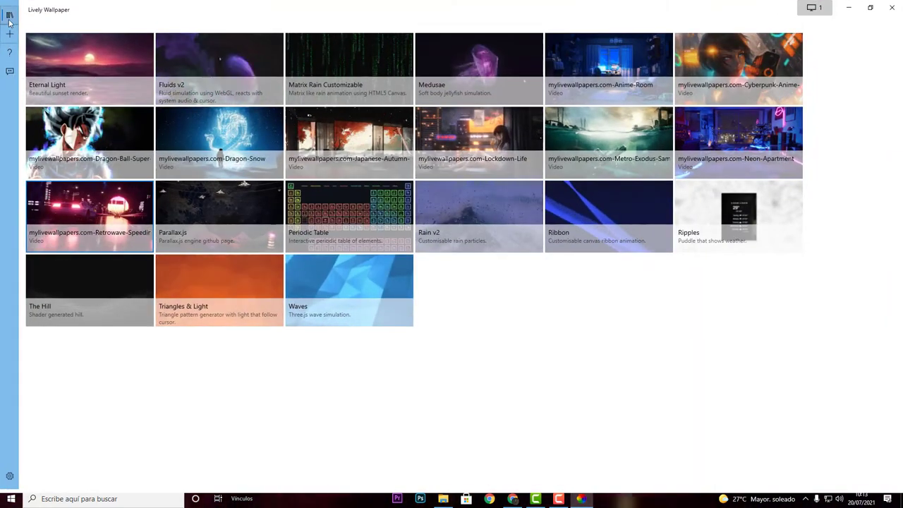
left_click(10, 477)
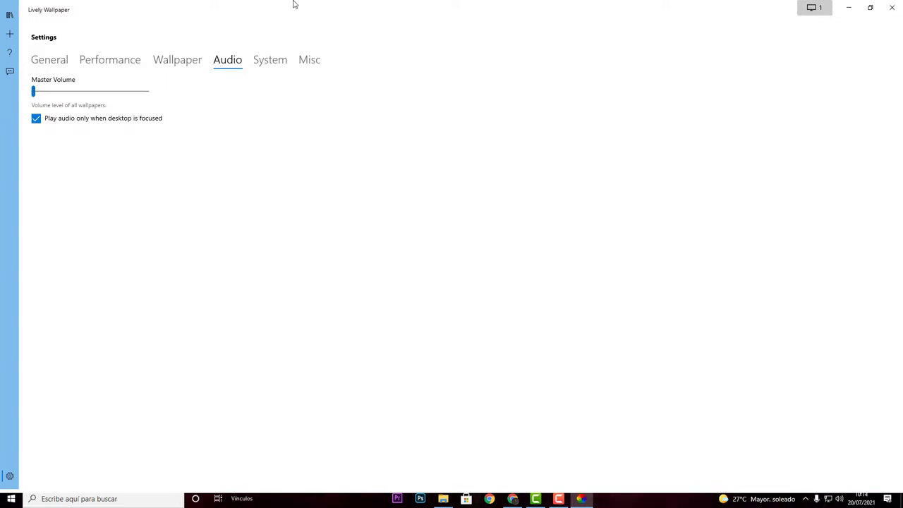
left_click_drag(294, 4, 331, 75)
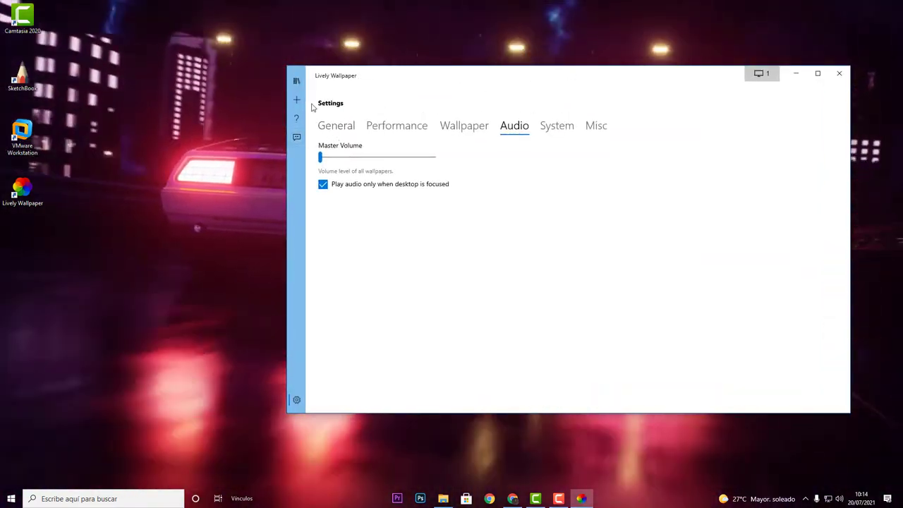
left_click(296, 81)
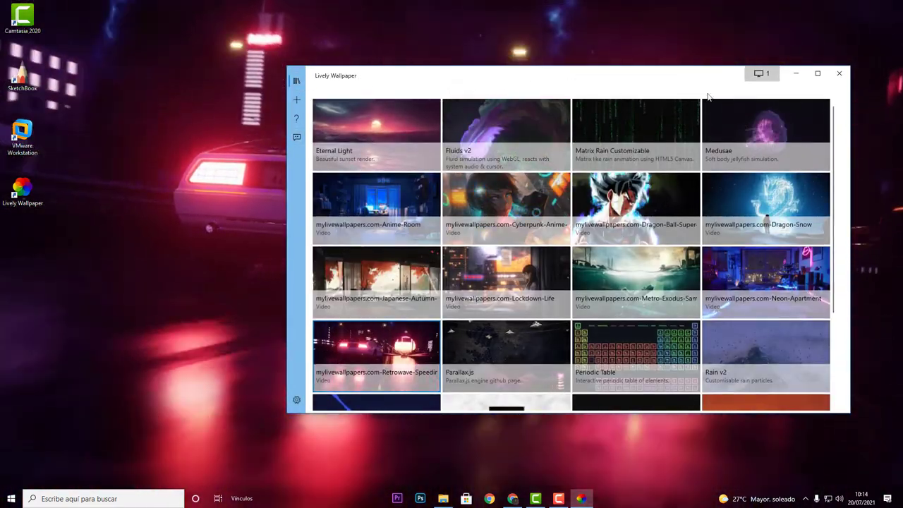
Step: Try the Cyberpunk-Anime-Girl wallpaper, then apply Japanese-Autumn-Leaves and reposition the Lively window over the desktop
key("alt+F4")
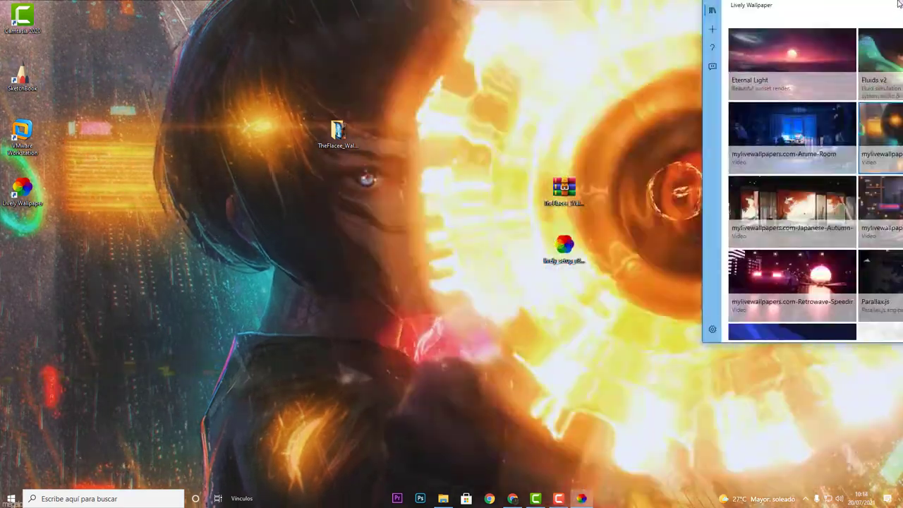
left_click(897, 4)
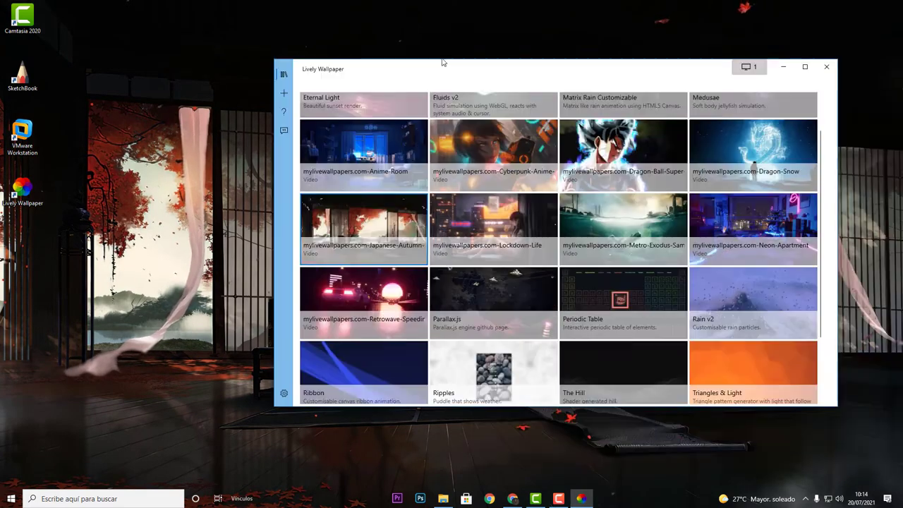
left_click_drag(502, 72, 417, 101)
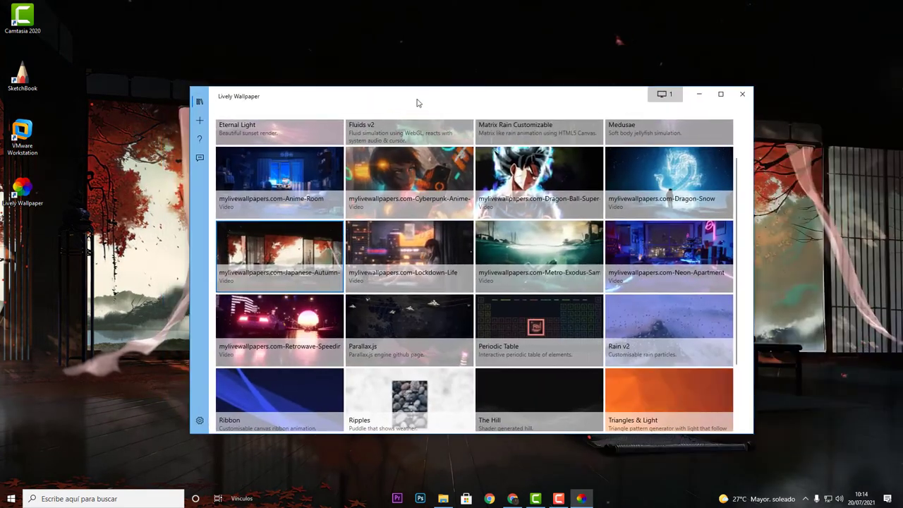
Step: Try the Span across screens placement, then set the wallpaper placement method to Duplicate same wallpaper and close the display settings
left_click(666, 94)
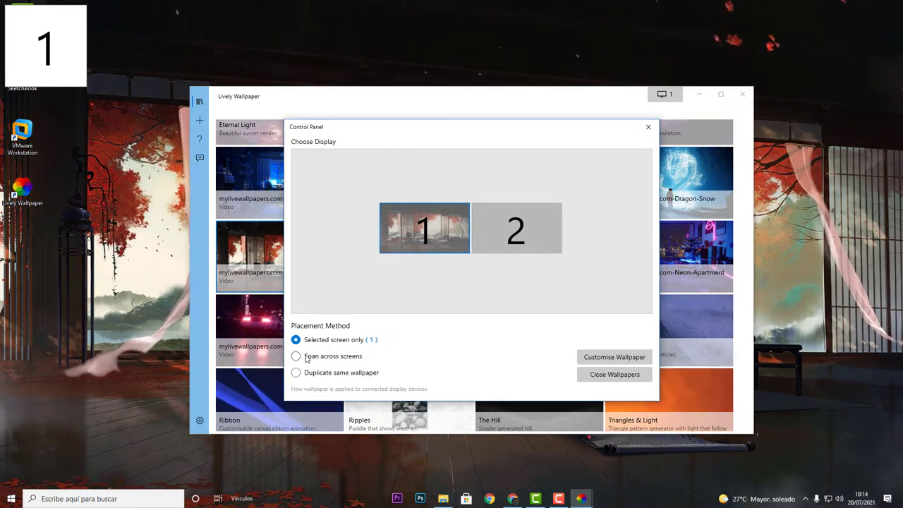
left_click(321, 376)
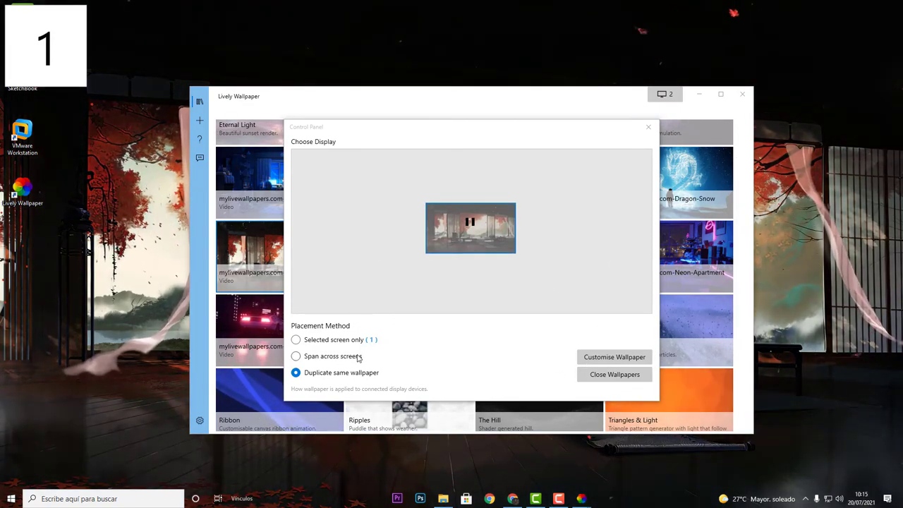
left_click(308, 361)
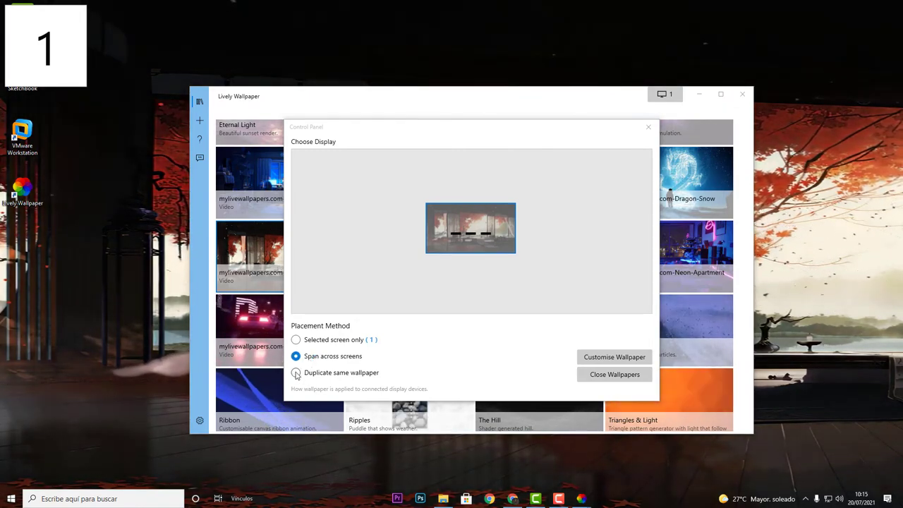
left_click(296, 374)
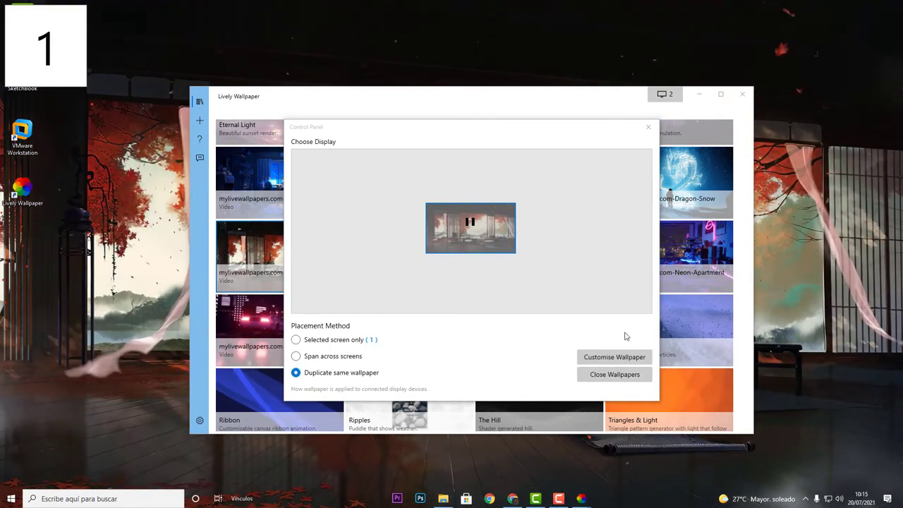
left_click(647, 128)
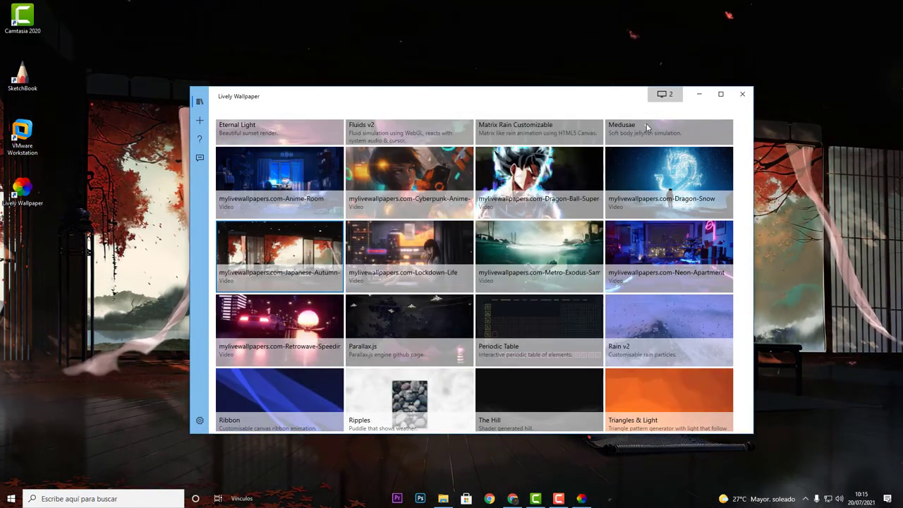
scroll(335, 301, "down", 3)
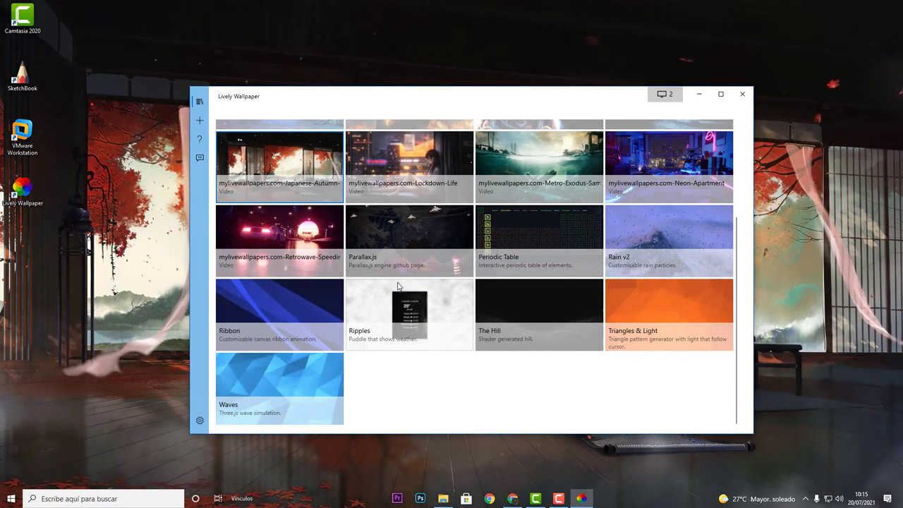
left_click(558, 499)
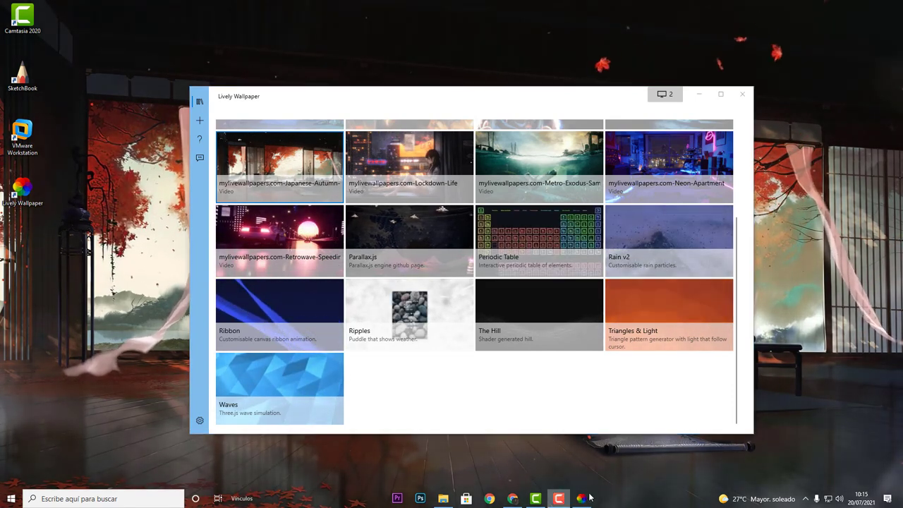